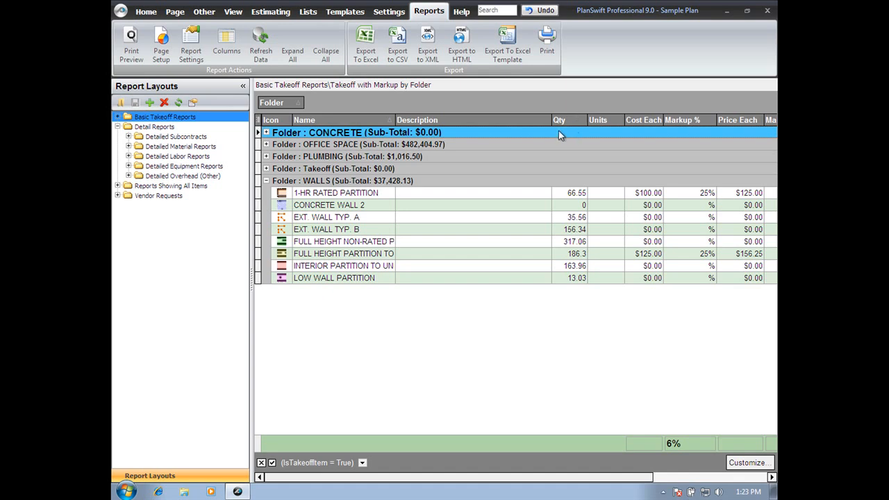
Step: Create a new item in the Assemblies templates and display its advanced properties
{"action": "left_click", "coordinate": [331, 13]}
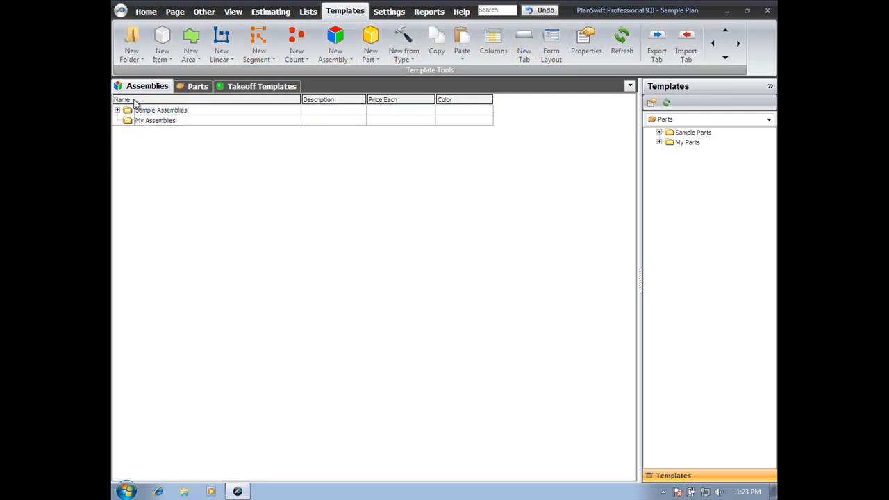
{"action": "left_click", "coordinate": [162, 42]}
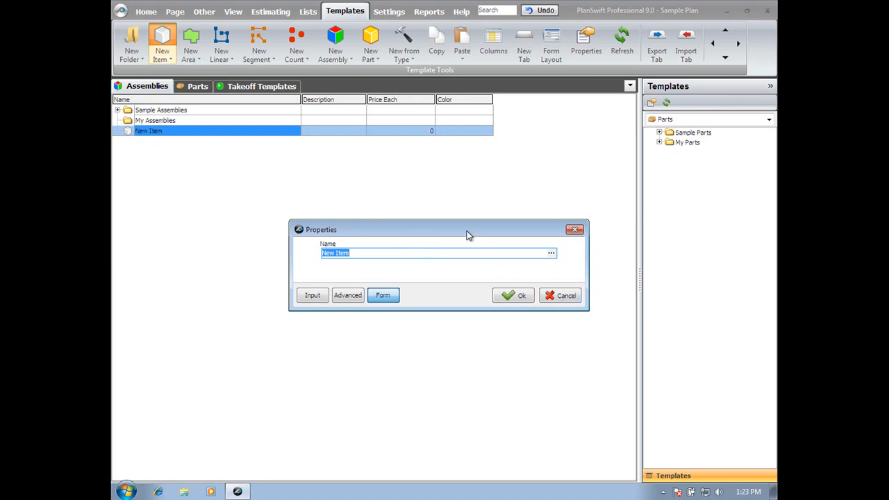
{"action": "left_click", "coordinate": [347, 299]}
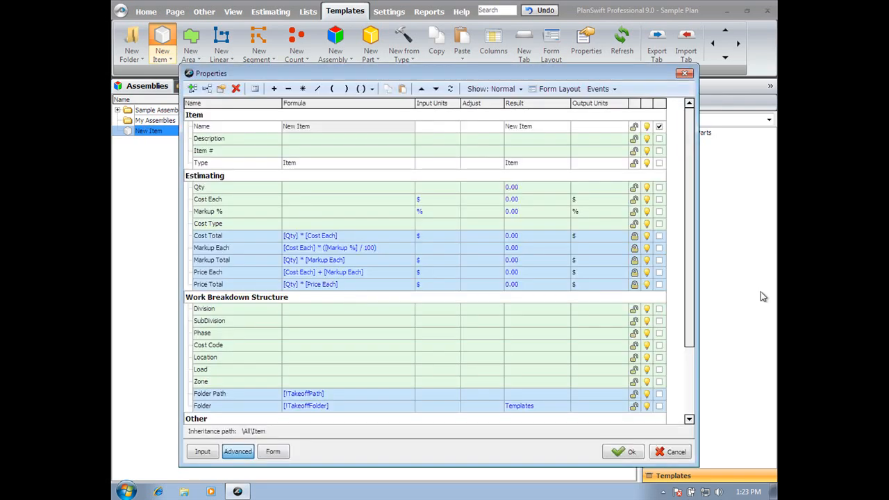
{"action": "scroll", "coordinate": [687, 207], "scroll_direction": "down", "scroll_amount": 1}
{"action": "left_click_drag", "start_coordinate": [688, 207], "coordinate": [690, 166]}
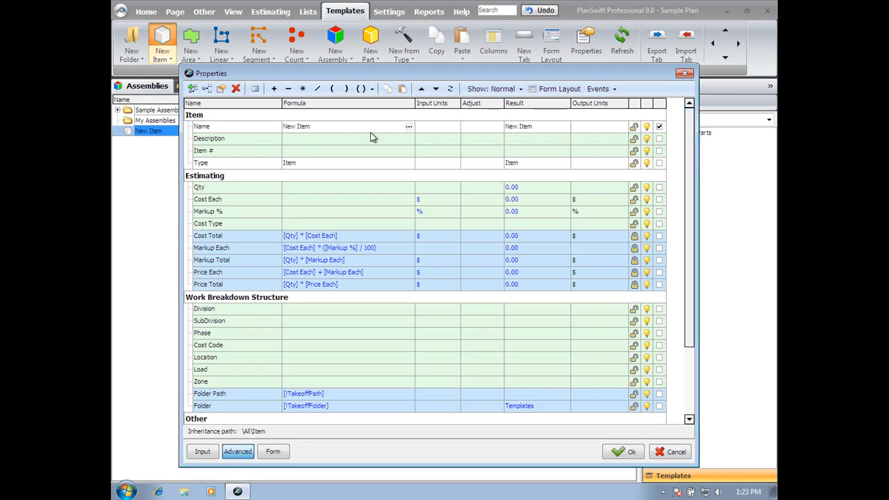
Step: Change the new item's Type property from the list of available types to Material
{"action": "left_click", "coordinate": [322, 165]}
{"action": "left_click", "coordinate": [409, 163]}
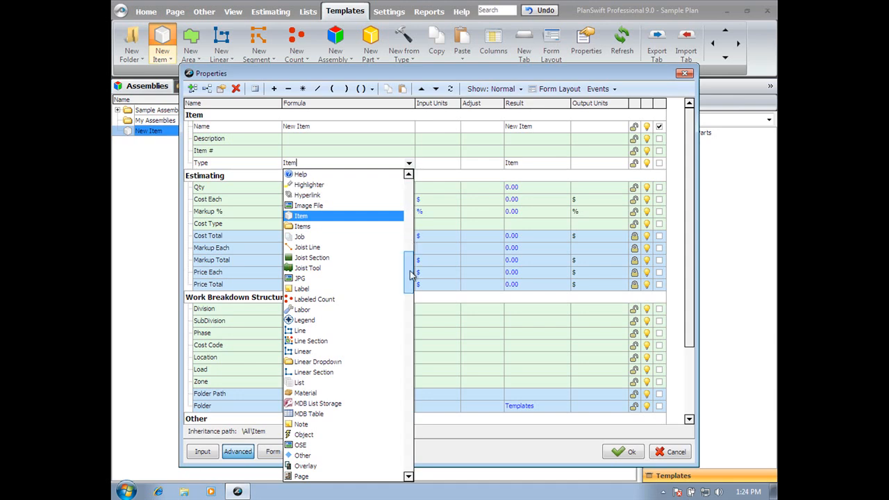
{"action": "left_click_drag", "start_coordinate": [411, 272], "coordinate": [410, 301]}
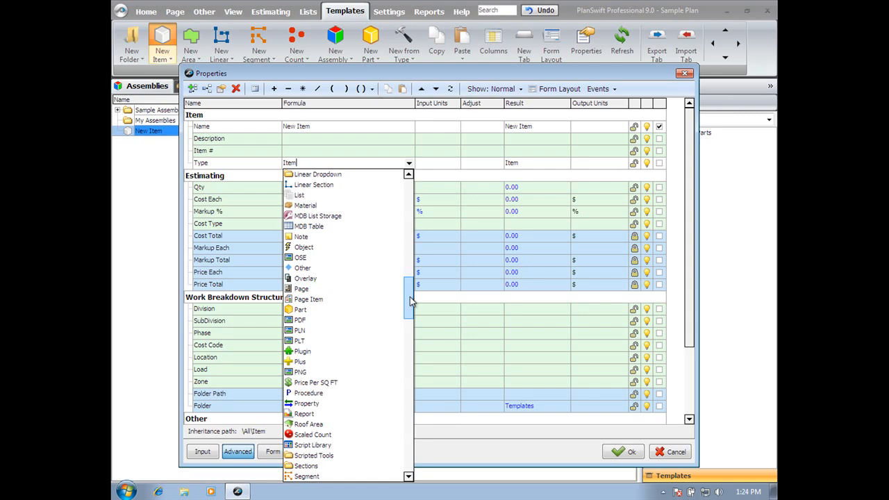
{"action": "left_click", "coordinate": [330, 164]}
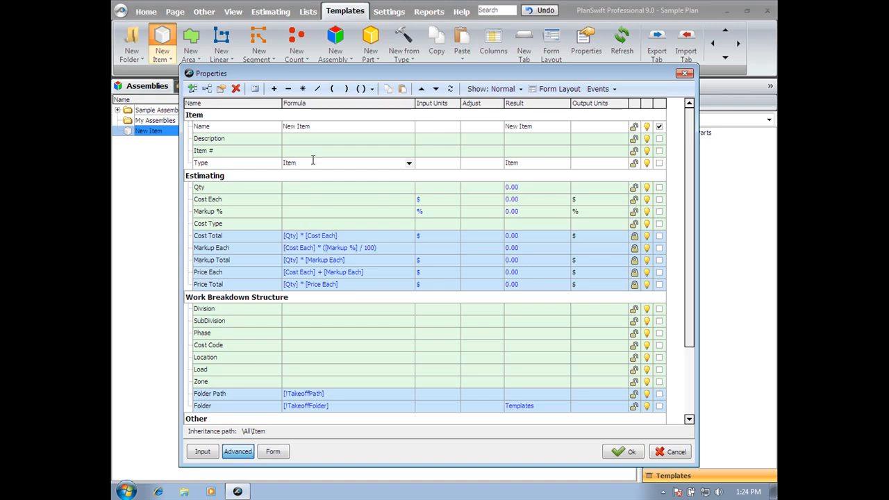
{"action": "left_click", "coordinate": [312, 159]}
{"action": "key", "text": "BackSpace"}
{"action": "key", "text": "BackSpace"}
{"action": "key", "text": "BackSpace"}
{"action": "key", "text": "BackSpace"}
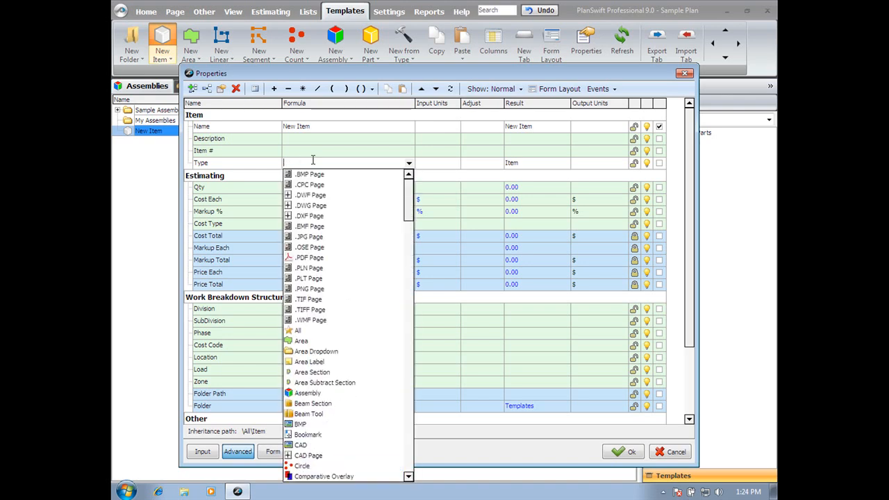
{"action": "type", "text": "Material"}
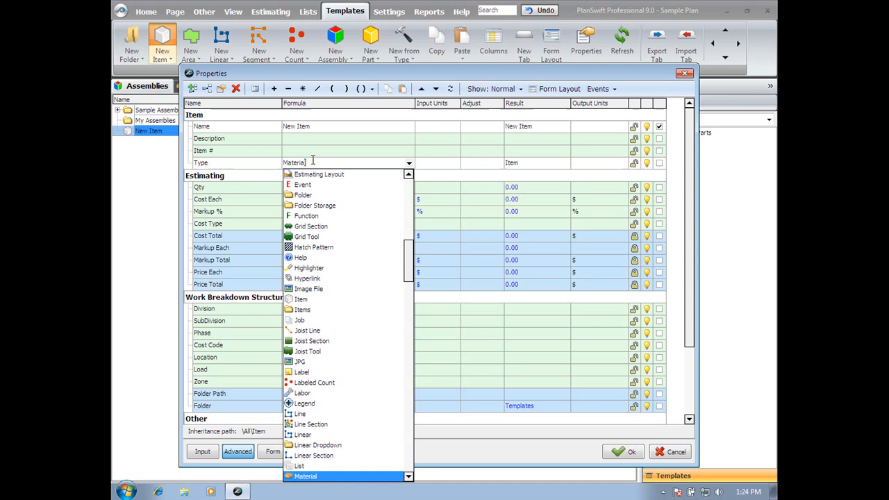
{"action": "key", "text": "Return"}
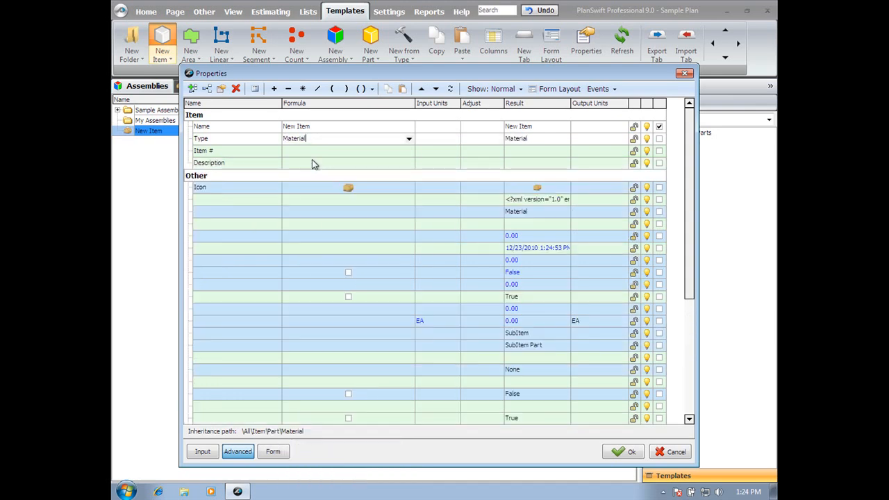
{"action": "left_click", "coordinate": [291, 431]}
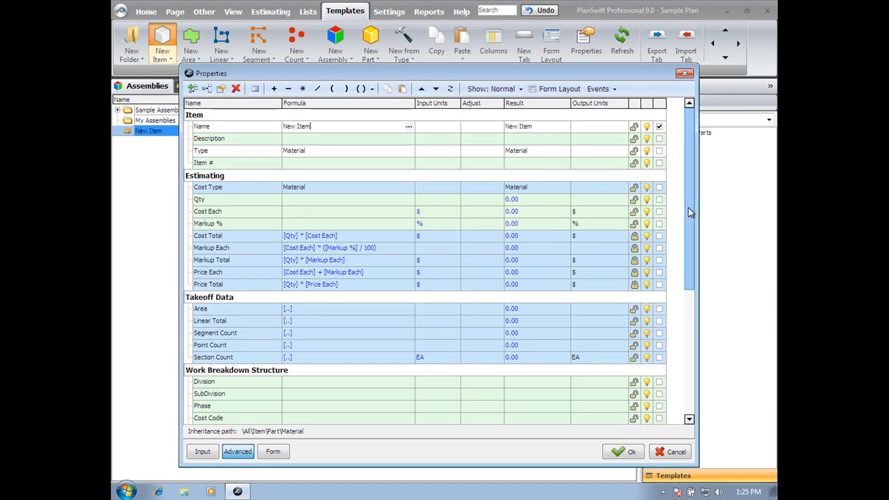
Step: Review the material's property groups and set its Name to 2x4x16
{"action": "left_click_drag", "start_coordinate": [691, 215], "coordinate": [693, 330]}
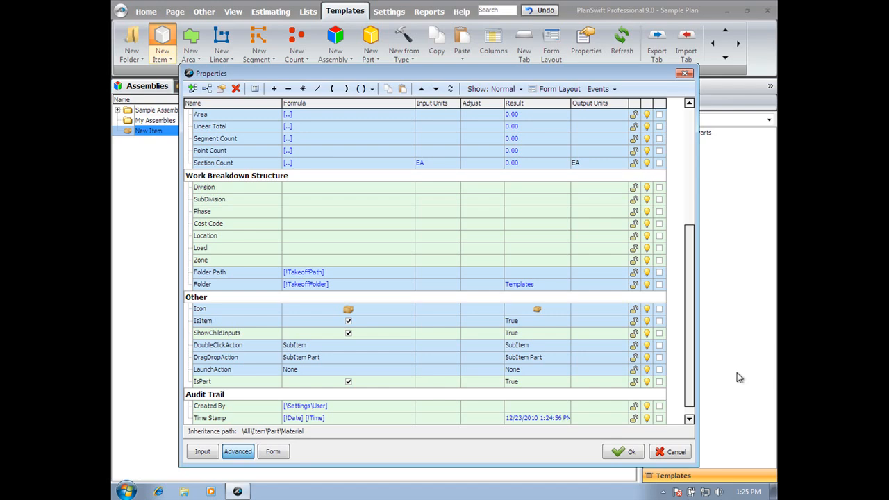
{"action": "left_click_drag", "start_coordinate": [691, 380], "coordinate": [685, 242]}
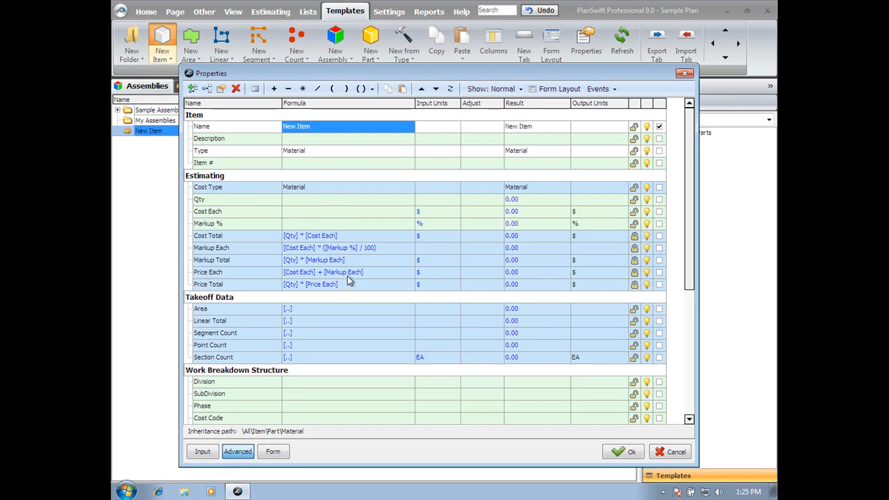
{"action": "scroll", "coordinate": [326, 382], "scroll_direction": "down", "scroll_amount": 3}
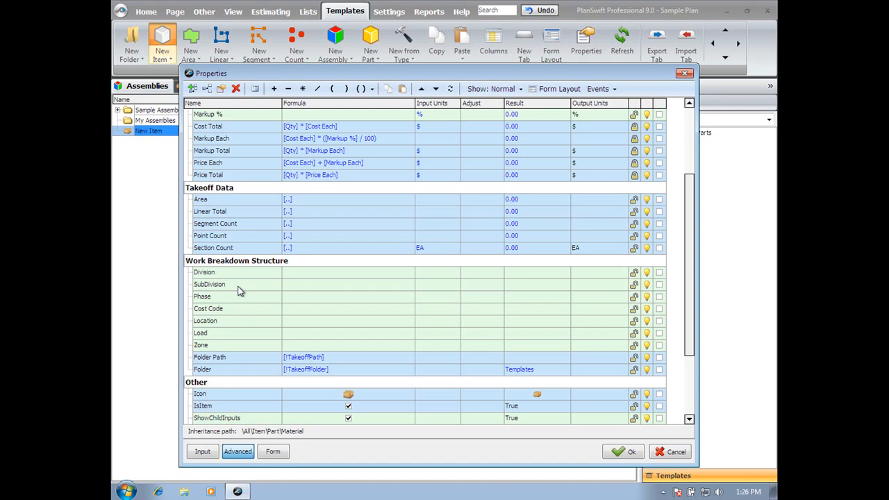
{"action": "scroll", "coordinate": [365, 221], "scroll_direction": "up", "scroll_amount": 3}
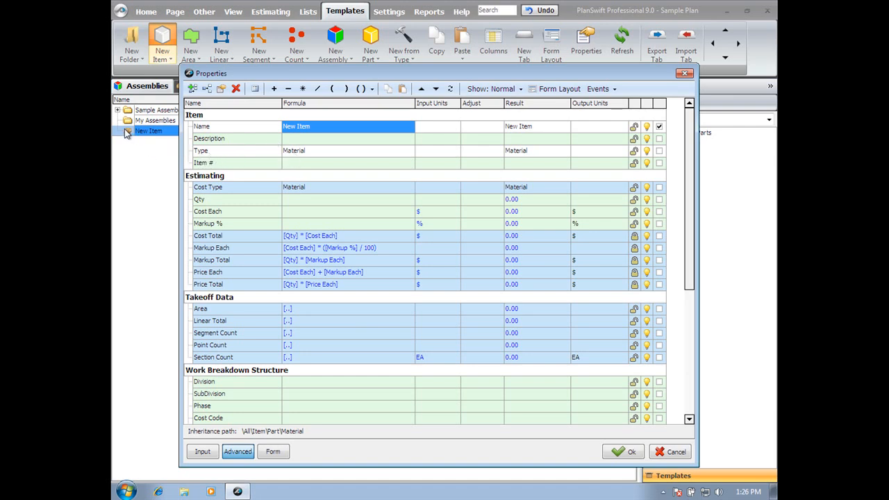
{"action": "left_click", "coordinate": [327, 132]}
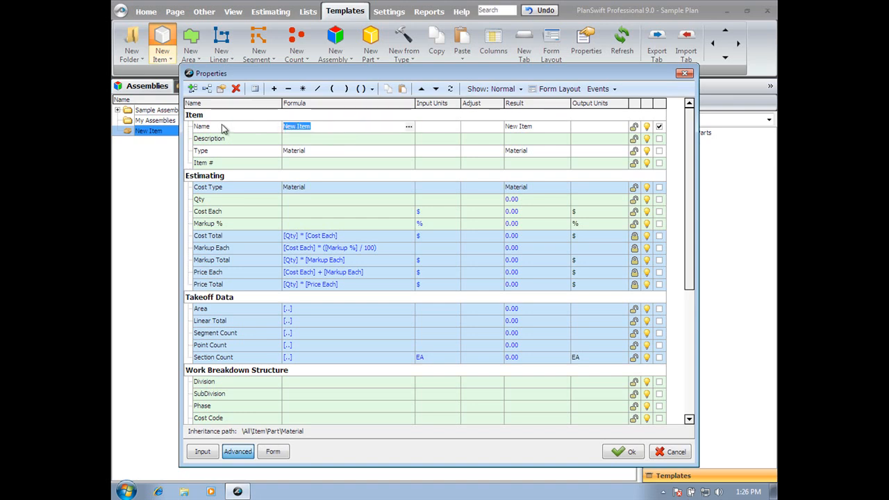
{"action": "type", "text": "2x4x16"}
{"action": "left_click", "coordinate": [302, 138]}
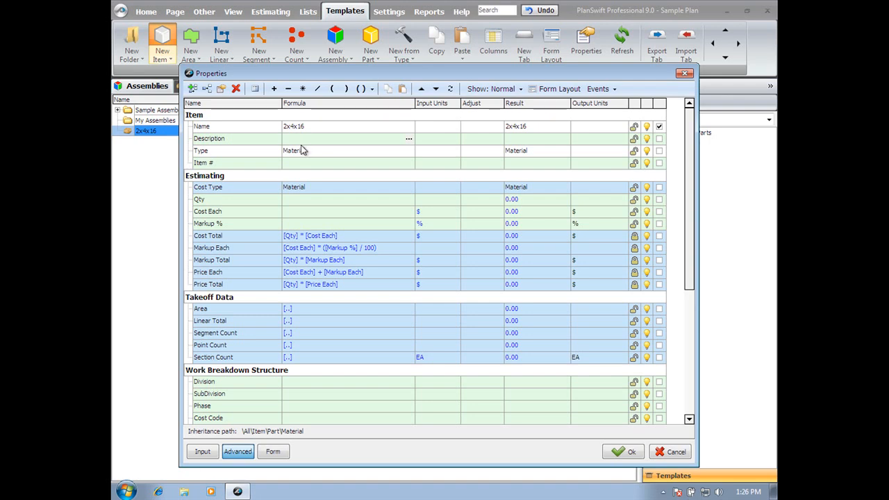
Step: Set the Qty formula of the material to [Linear Total] / 16
{"action": "left_click", "coordinate": [312, 201]}
{"action": "left_click", "coordinate": [214, 324]}
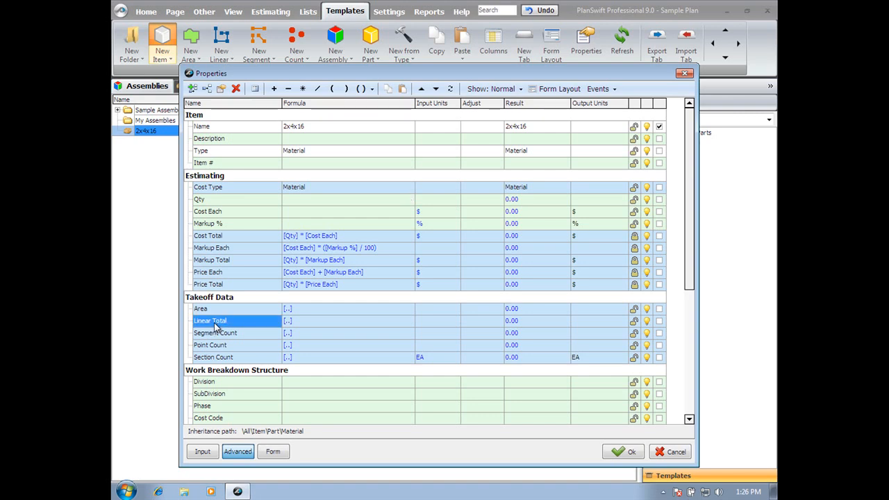
{"action": "left_click", "coordinate": [299, 186]}
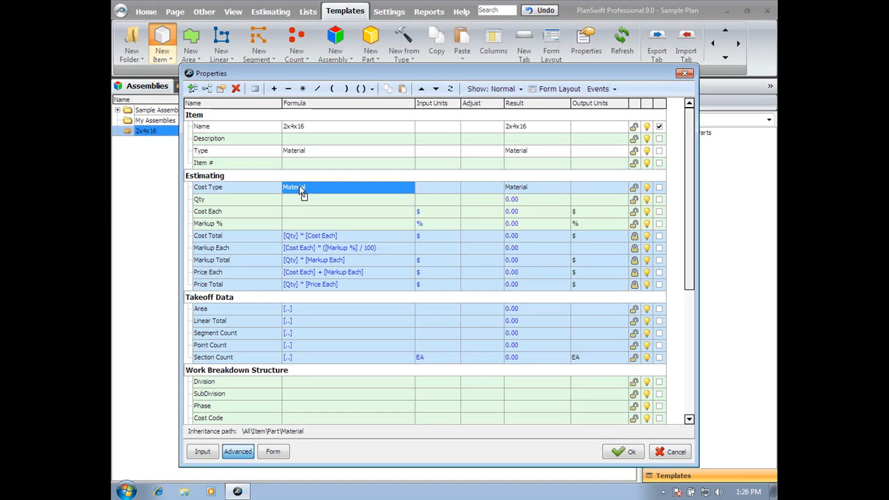
{"action": "left_click", "coordinate": [303, 200]}
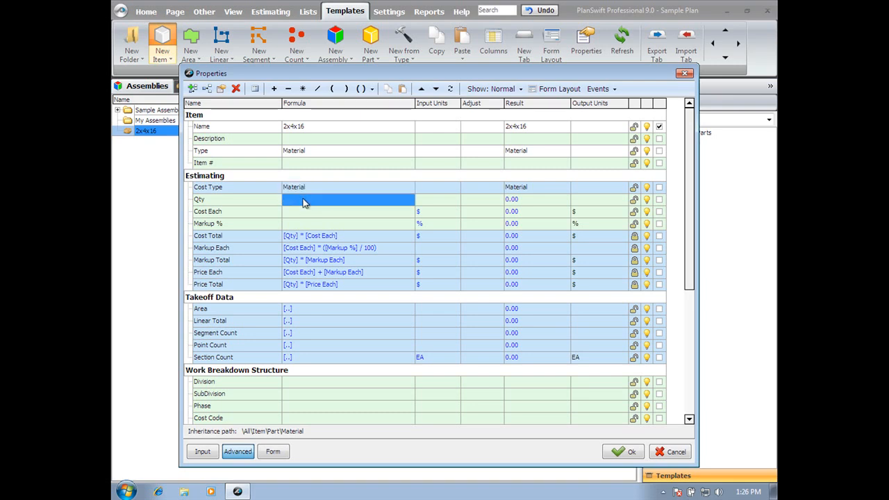
{"action": "type", "text": "[Linear Total]"}
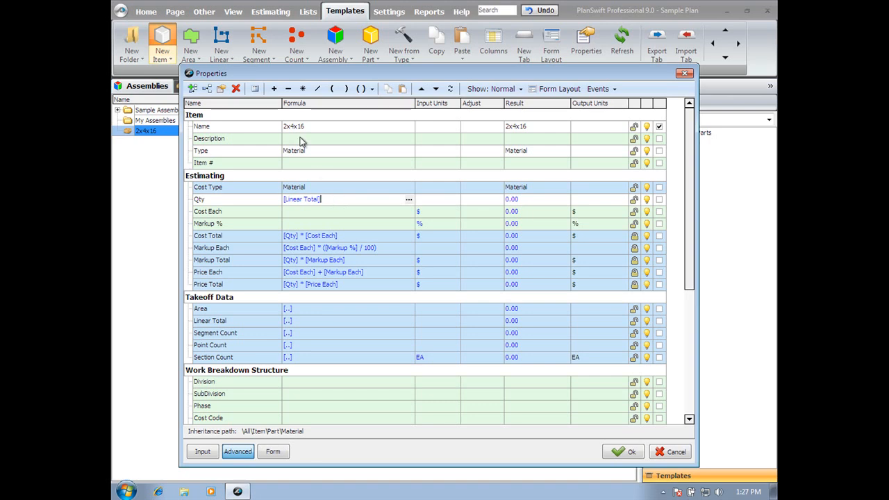
{"action": "left_click", "coordinate": [317, 90]}
Step: Wrap the whole Qty formula in the RoundUp() function
{"action": "left_click_drag", "start_coordinate": [331, 199], "coordinate": [258, 198]}
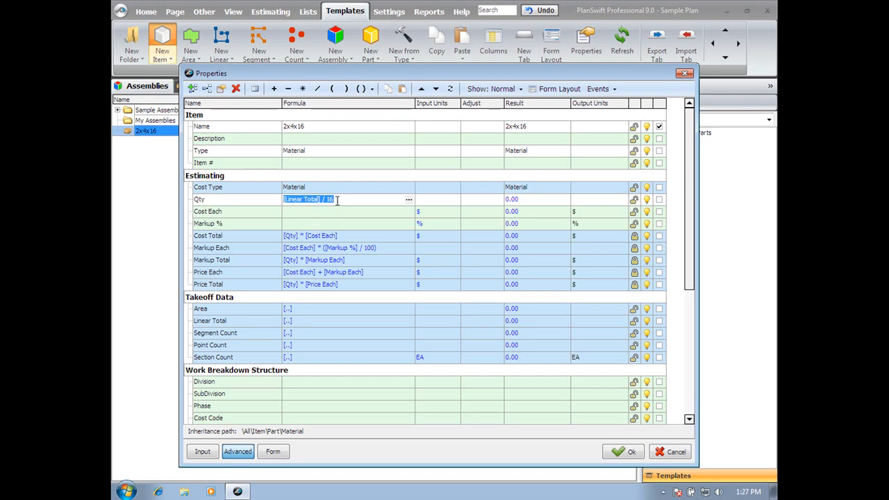
{"action": "left_click", "coordinate": [371, 91]}
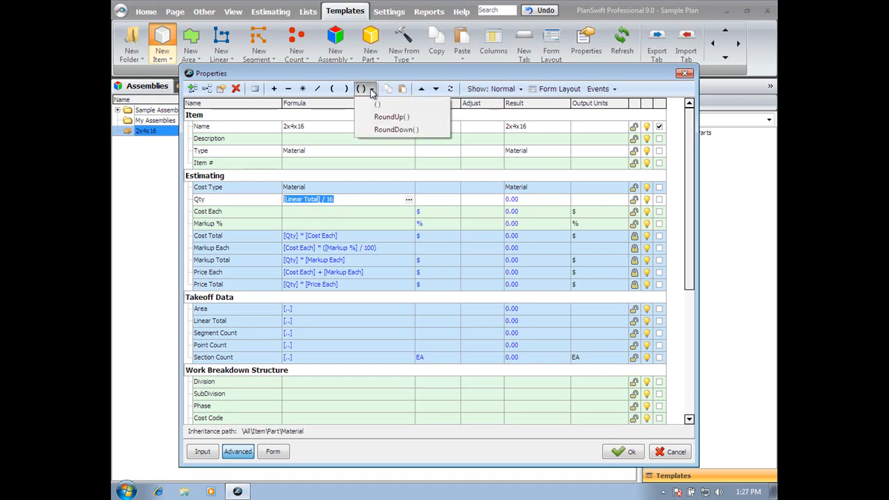
{"action": "left_click", "coordinate": [386, 117]}
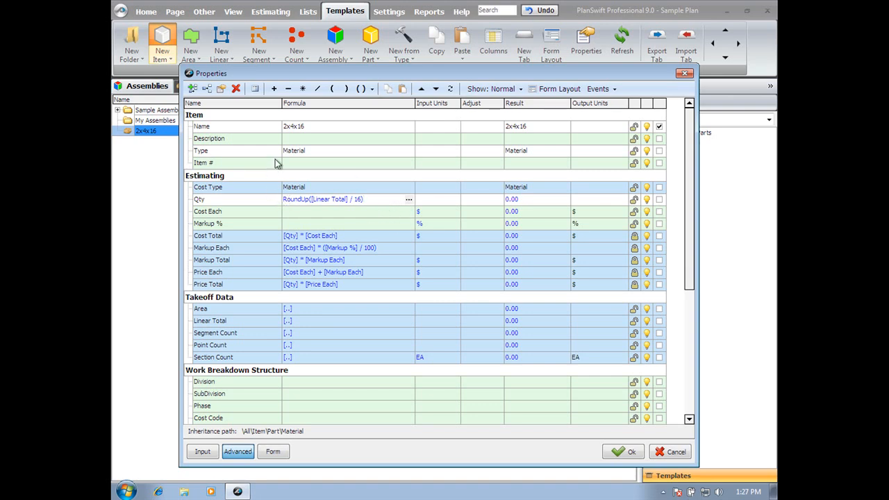
Step: Add a number property named Length in the Item group with the tool hint "Enter the desired length"
{"action": "left_click", "coordinate": [194, 90]}
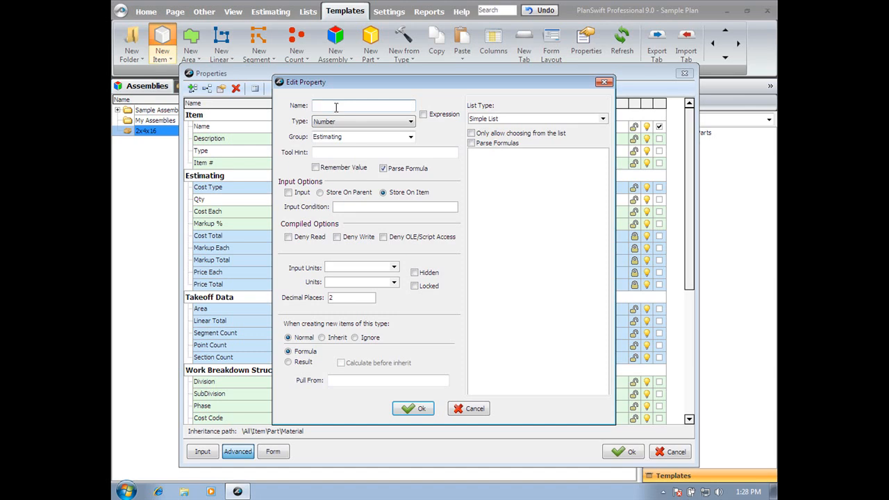
{"action": "type", "text": "Length"}
{"action": "left_click", "coordinate": [411, 137]}
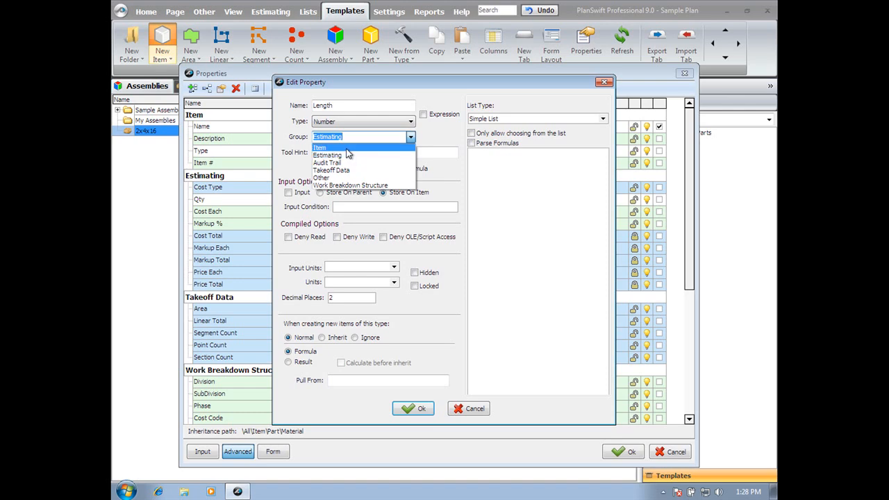
{"action": "left_click", "coordinate": [348, 148]}
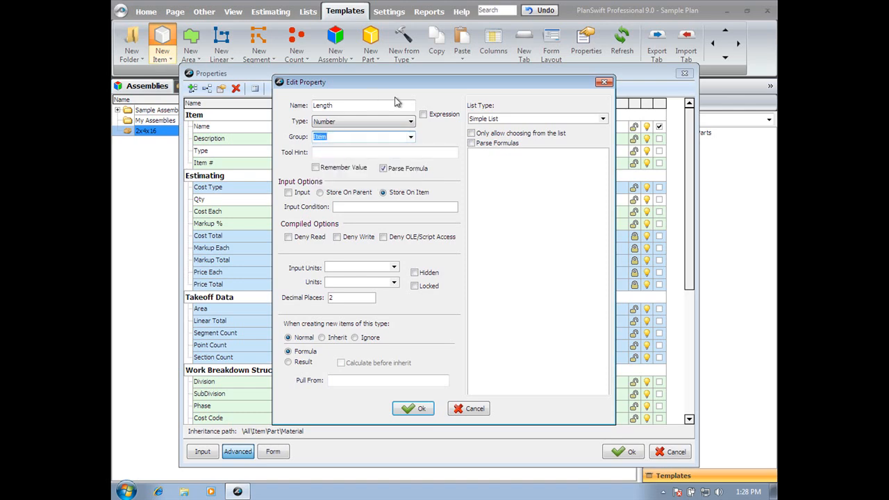
{"action": "left_click", "coordinate": [372, 153]}
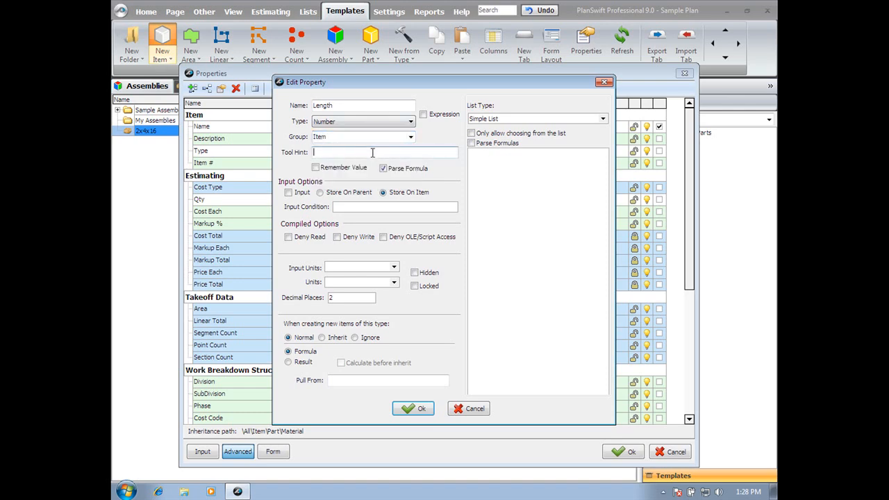
{"action": "type", "text": "Enter the desired length"}
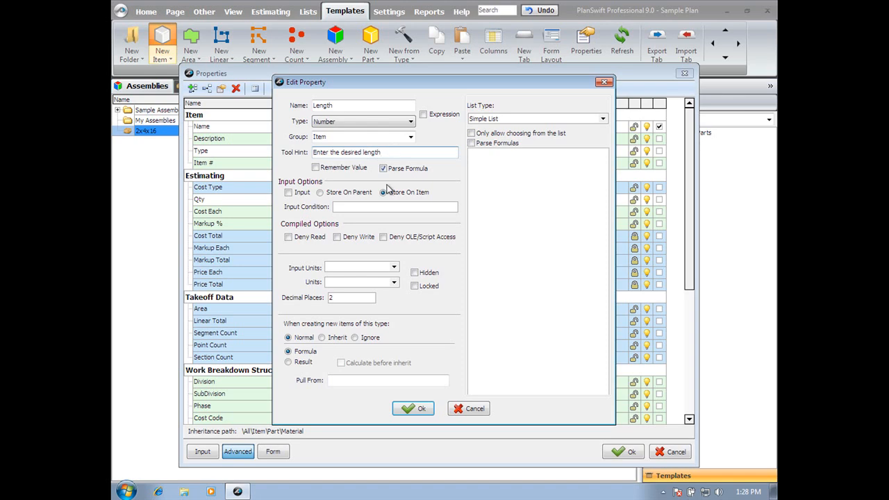
Step: Make Length an input restricted to a simple list of 8, 10, 12, 14, 16 and 18, and check its choices
{"action": "left_click", "coordinate": [297, 192]}
{"action": "left_click", "coordinate": [497, 171]}
{"action": "type", "text": "818"}
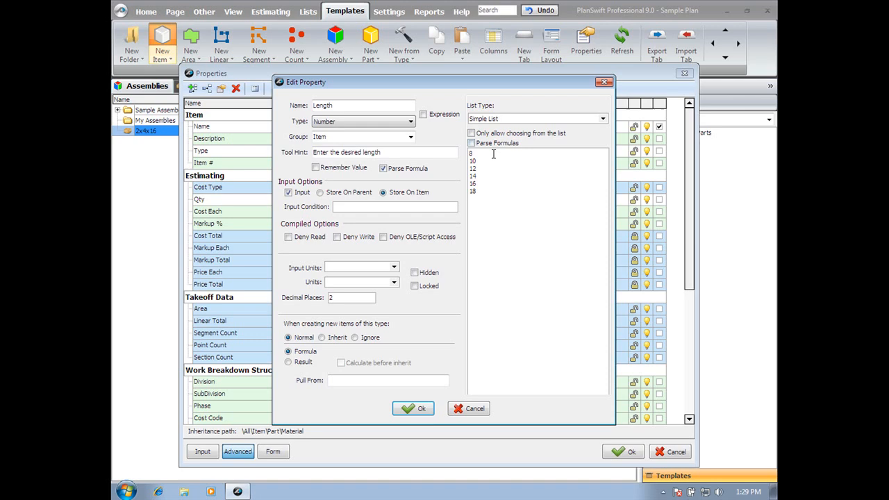
{"action": "left_click", "coordinate": [471, 132]}
{"action": "left_click", "coordinate": [413, 409]}
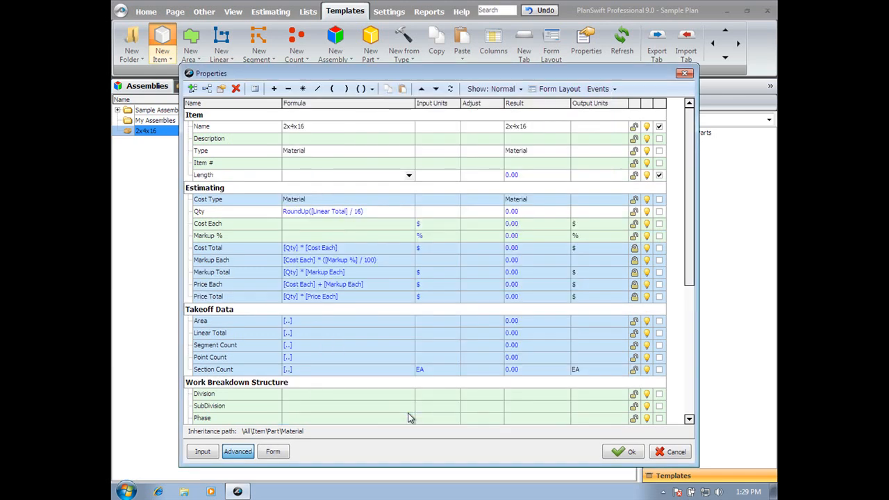
{"action": "left_click", "coordinate": [409, 176]}
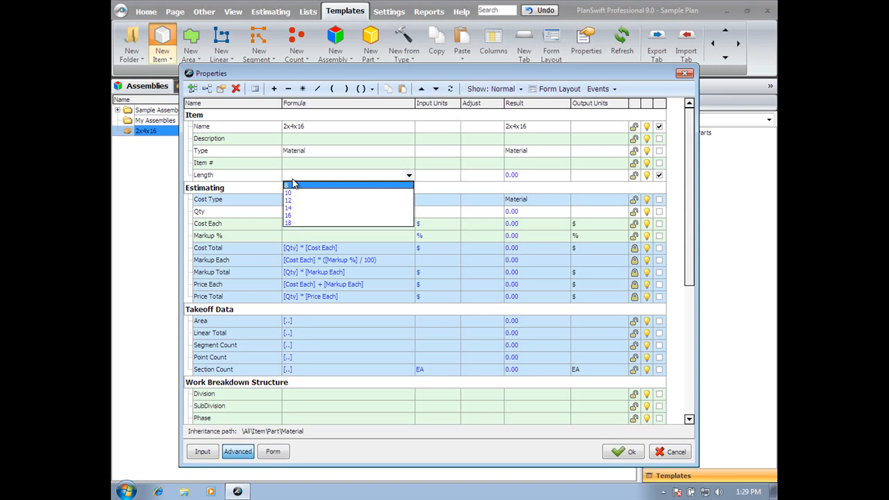
Step: Change the material's Name formula to 2x4x[Length]
{"action": "left_click", "coordinate": [314, 128]}
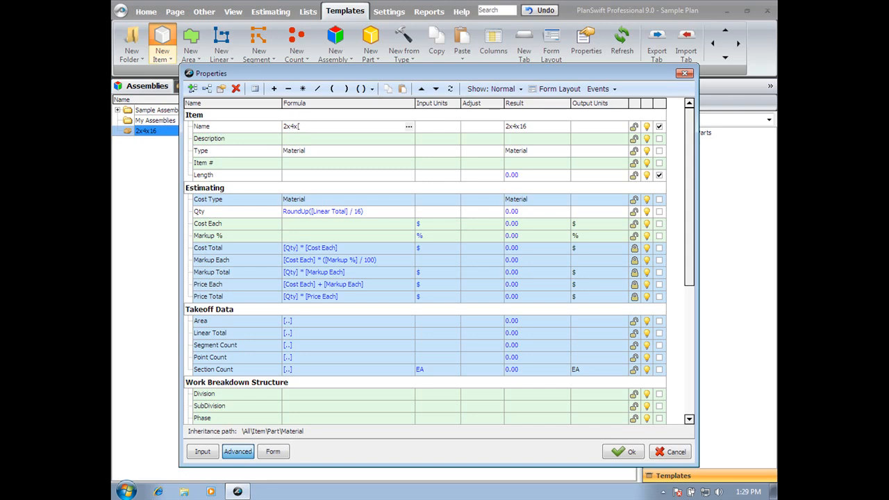
{"action": "type", "text": "[Length"}
{"action": "left_click", "coordinate": [316, 136]}
Step: Set the Length property's decimal places to 0
{"action": "double_click", "coordinate": [217, 178]}
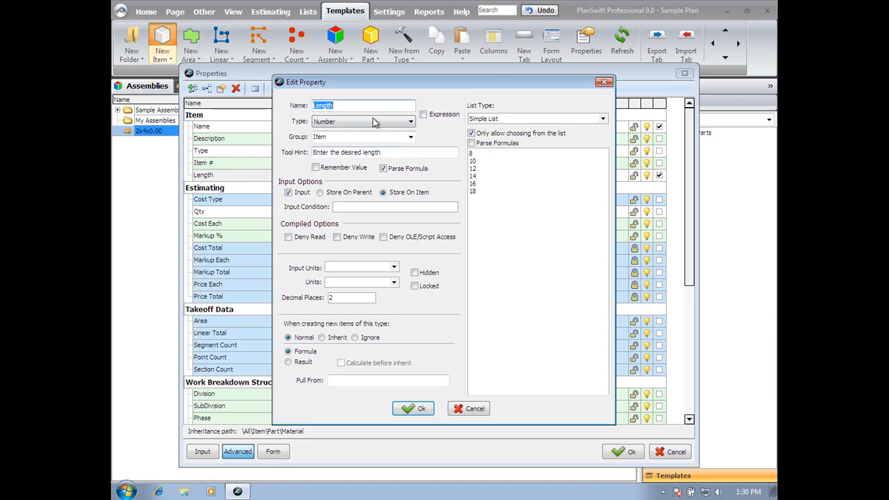
{"action": "left_click", "coordinate": [331, 298]}
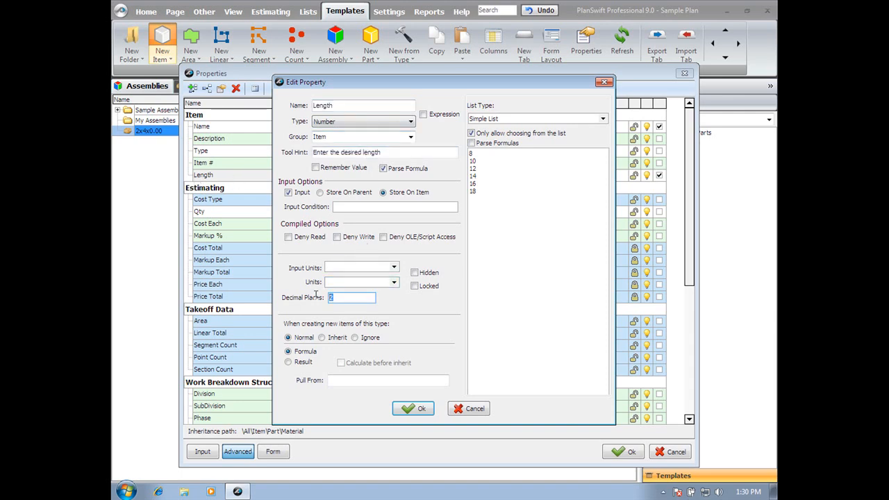
{"action": "type", "text": "0"}
{"action": "left_click", "coordinate": [422, 410]}
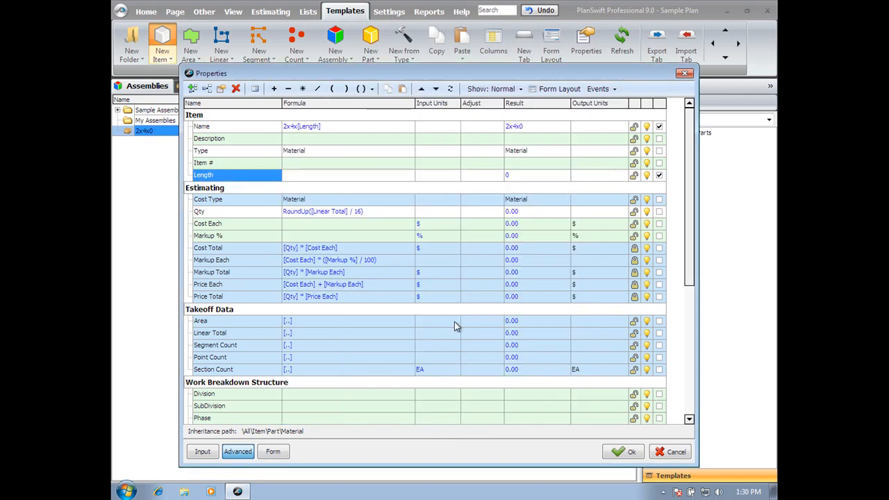
Step: Append a foot mark to the Name formula so it reads 2x4x[Length]', and choose 12 as the Length
{"action": "left_click", "coordinate": [329, 126]}
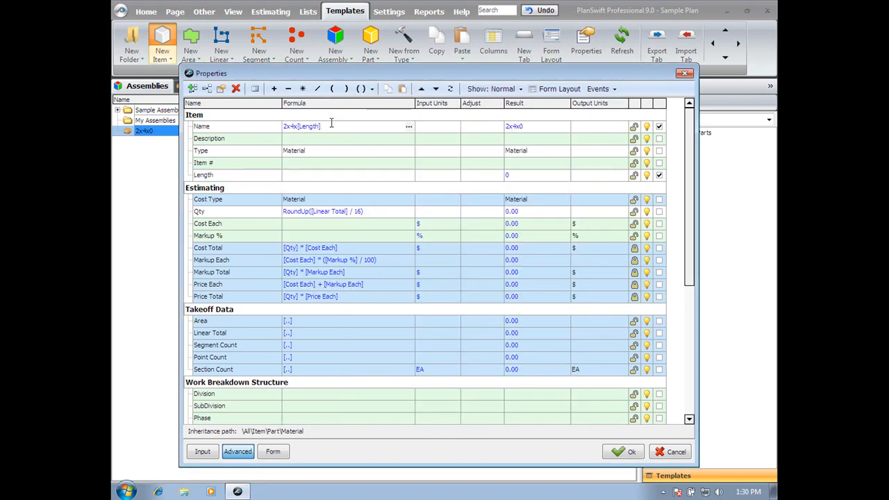
{"action": "type", "text": "'"}
{"action": "left_click", "coordinate": [347, 140]}
{"action": "left_click", "coordinate": [410, 175]}
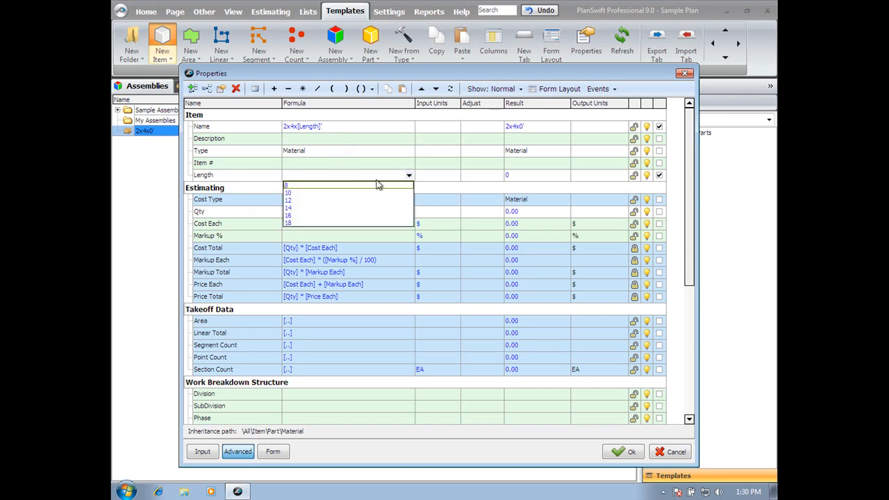
{"action": "left_click", "coordinate": [322, 204]}
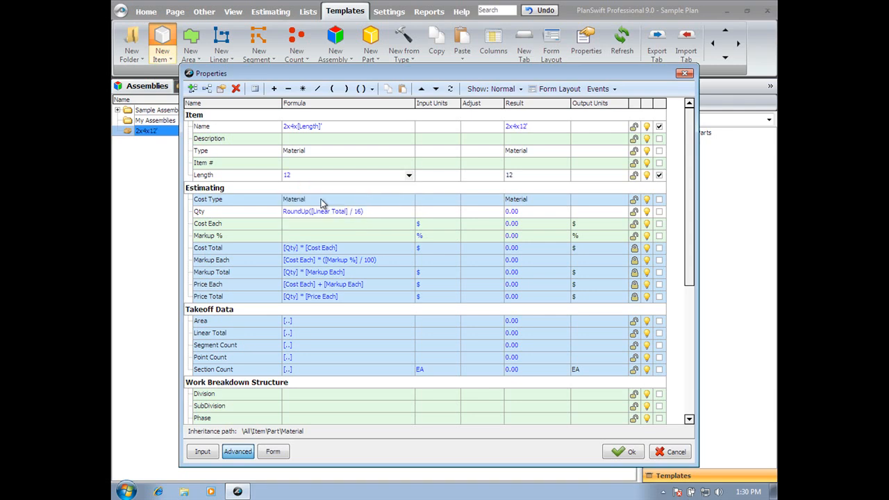
Step: Replace the fixed 16 in the Qty formula with [Length], giving RoundUp([Linear Total] / [Length])
{"action": "left_click", "coordinate": [357, 213]}
{"action": "left_click_drag", "start_coordinate": [362, 211], "coordinate": [355, 212]}
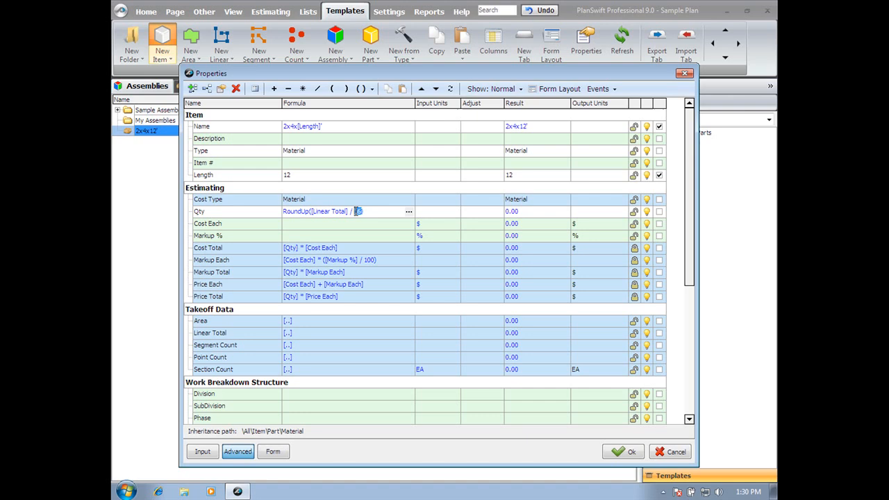
{"action": "key", "text": "BackSpace"}
{"action": "type", "text": "[Len"}
{"action": "type", "text": "gth"}
{"action": "key", "text": "BackSpace"}
{"action": "type", "text": "t"}
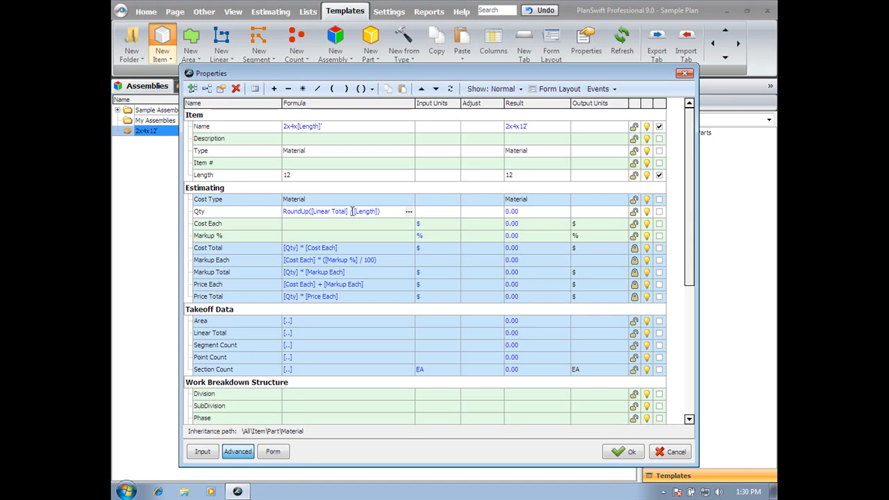
Step: Set the material's Cost Each to 2.50 and its Markup % to 15
{"action": "left_click", "coordinate": [400, 223]}
{"action": "left_click", "coordinate": [393, 223]}
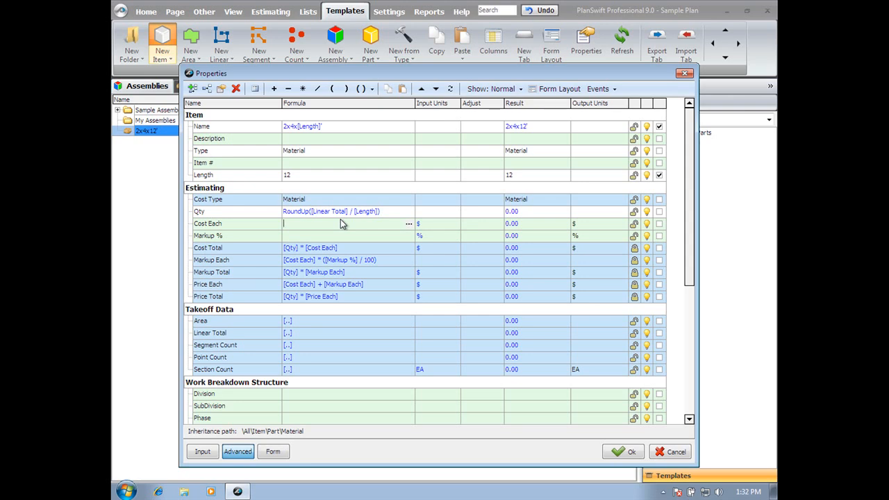
{"action": "type", "text": "2.50"}
{"action": "left_click", "coordinate": [301, 235]}
{"action": "type", "text": "15"}
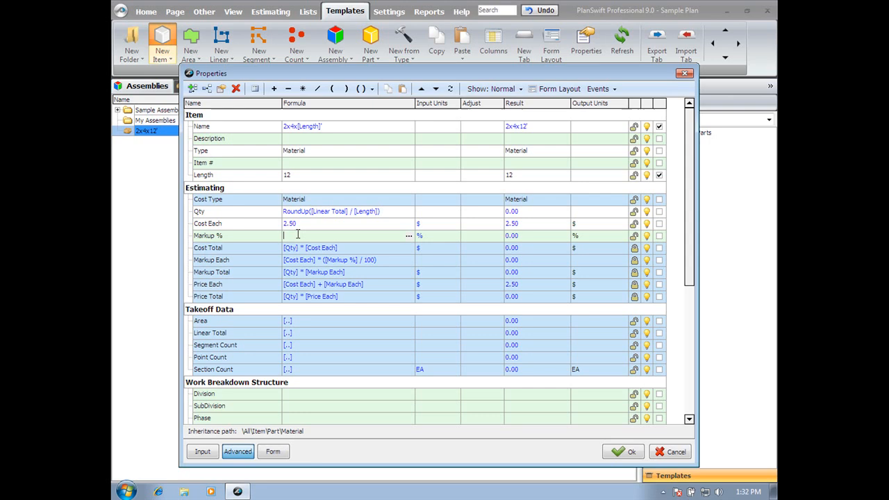
{"action": "left_click", "coordinate": [395, 252]}
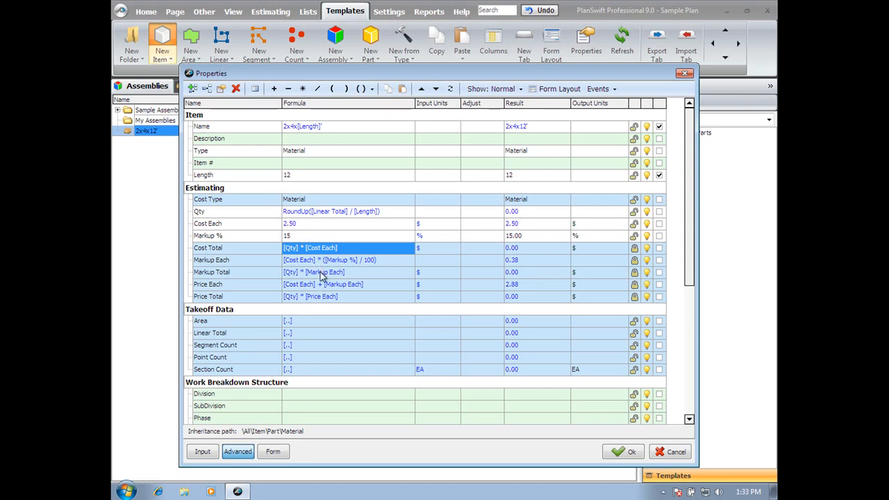
Step: Examine the material's Takeoff Data and Work Breakdown Structure properties
{"action": "scroll", "coordinate": [367, 399], "scroll_direction": "down", "scroll_amount": 2}
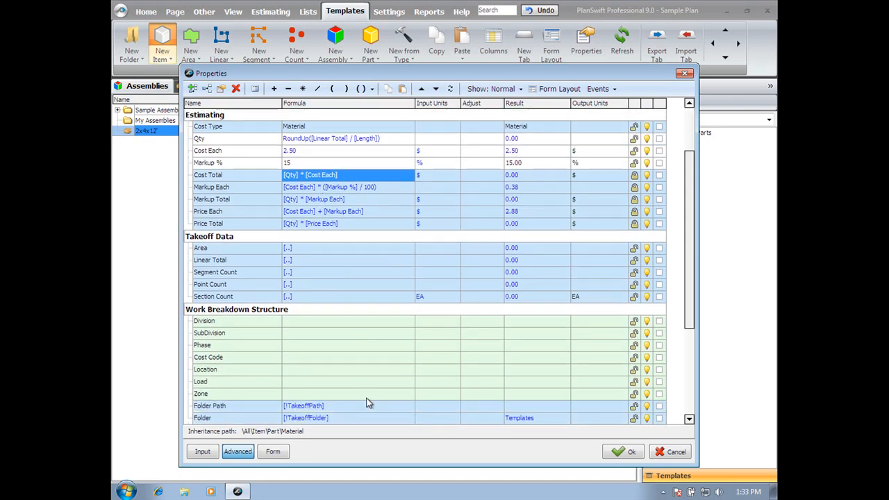